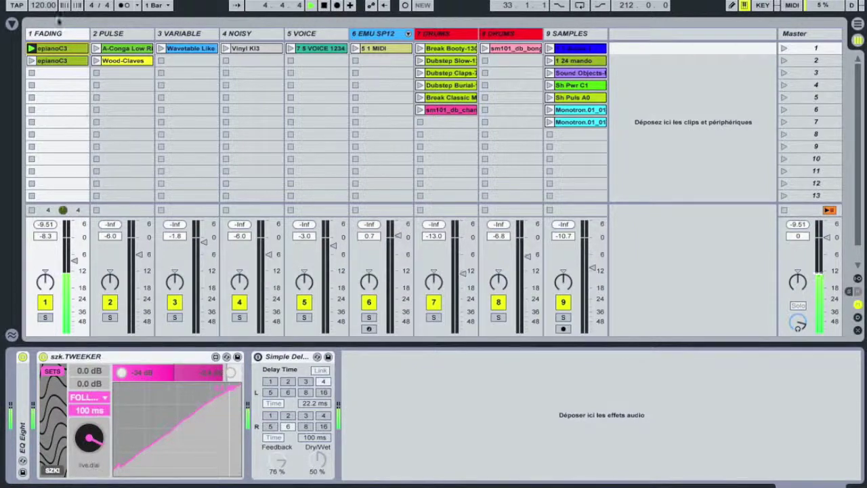
Launch the second epianoC3 clip on the FADING track, switching back to the first one to keep playing
left_click(31, 61)
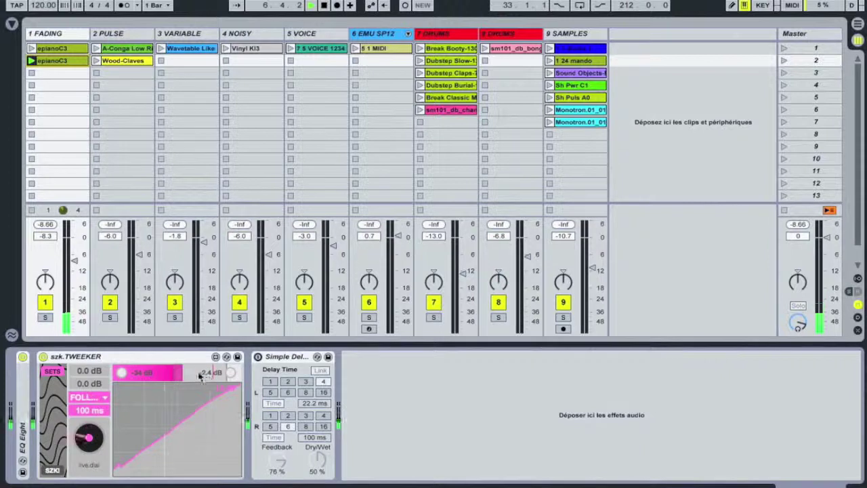
left_click(31, 49)
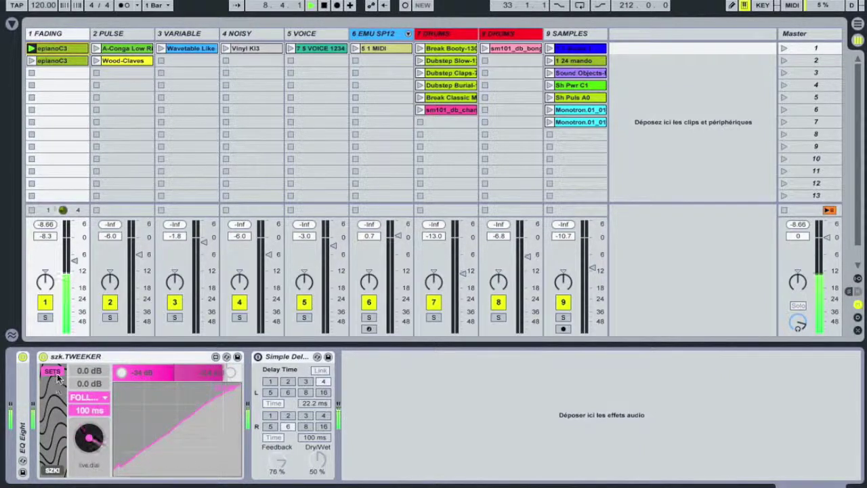
Unlock szk.TWEEKER's parameter assignment, grip the left delay time of Simple Delay, and lock it again
left_click(99, 424)
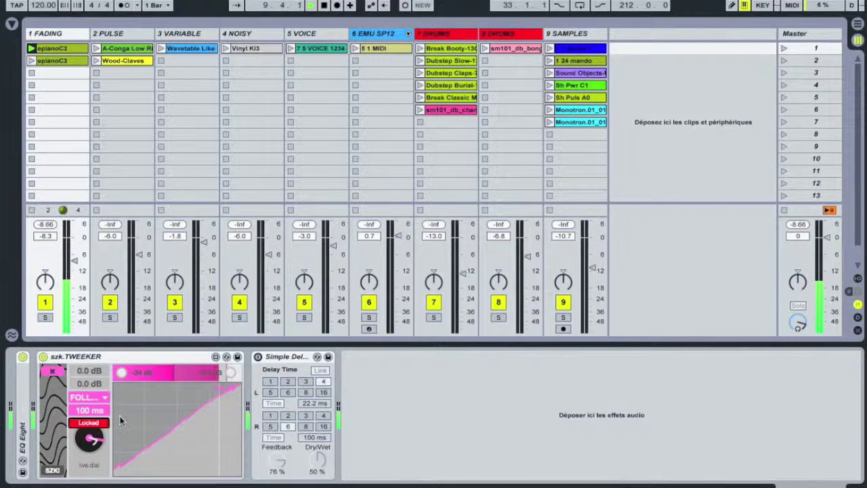
left_click(312, 404)
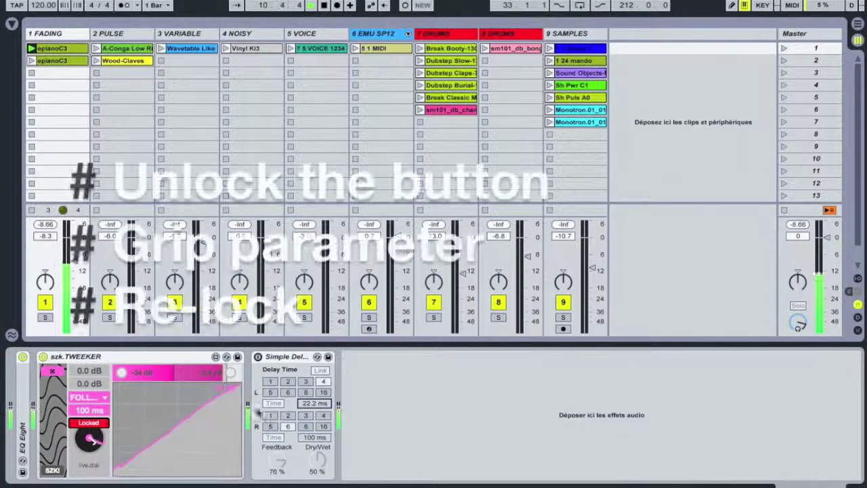
left_click(92, 425)
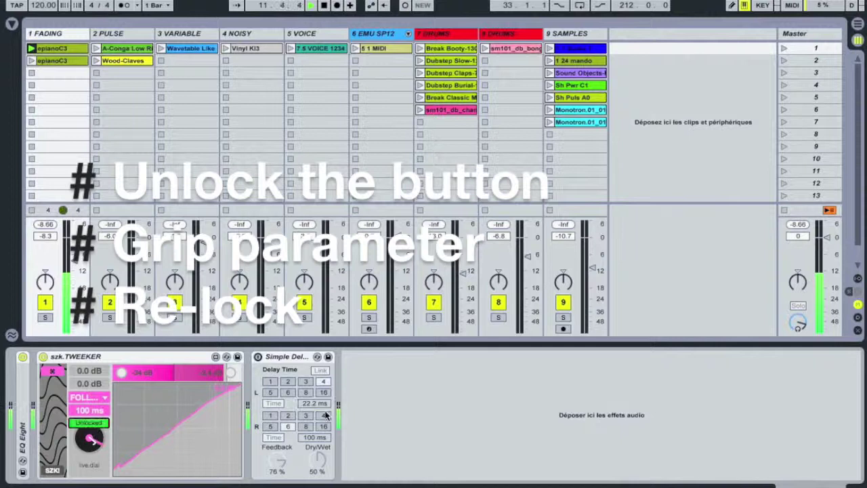
left_click(95, 423)
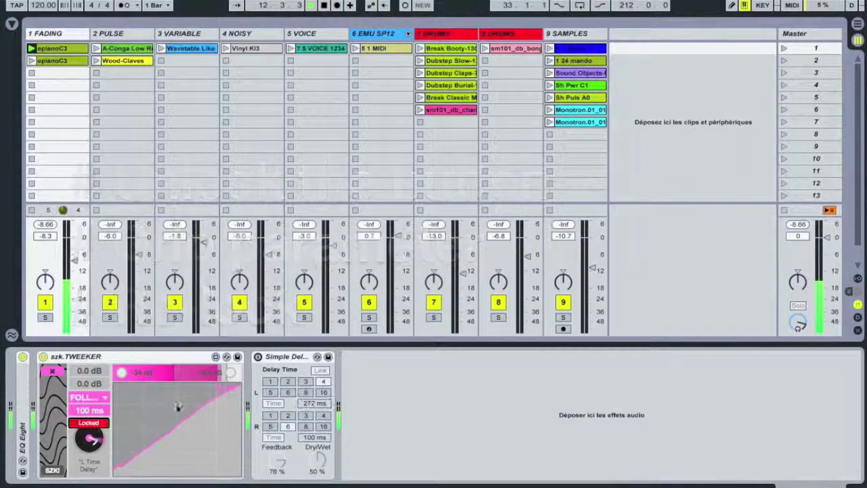
Turn on Simple Delay and redraw the szk.TWEEKER envelope as an early peak falling to a dip and rising at the end
left_click(258, 357)
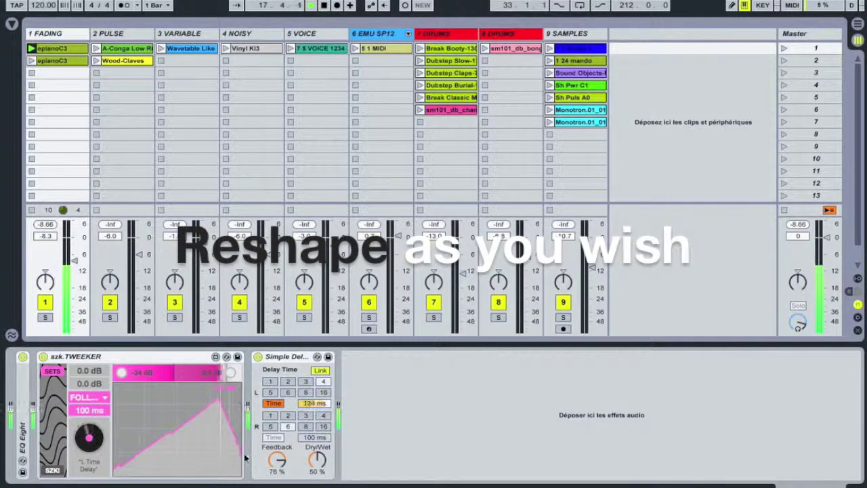
mouse_move(122, 405)
left_mouse_down()
mouse_move(158, 448)
mouse_move(242, 429)
left_mouse_up()
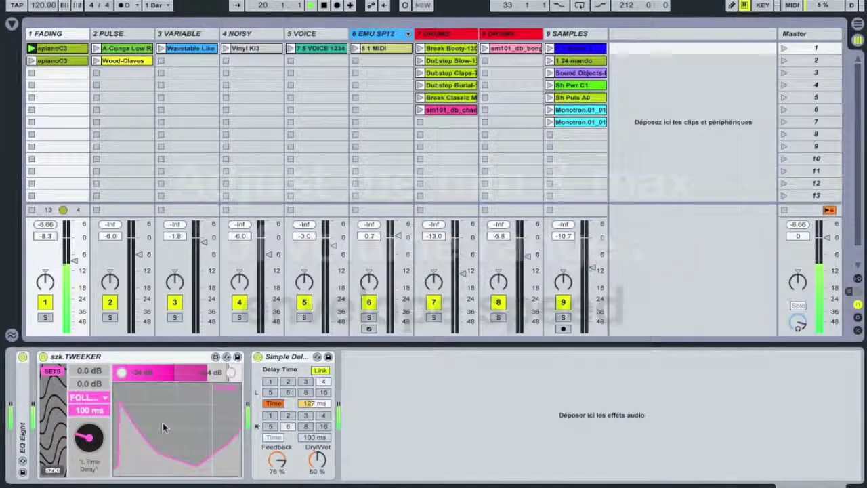
Adjust the volume range of szk.TWEEKER on the FADING track, setting its minimum to -41 dB
left_click_drag(206, 377, 153, 374)
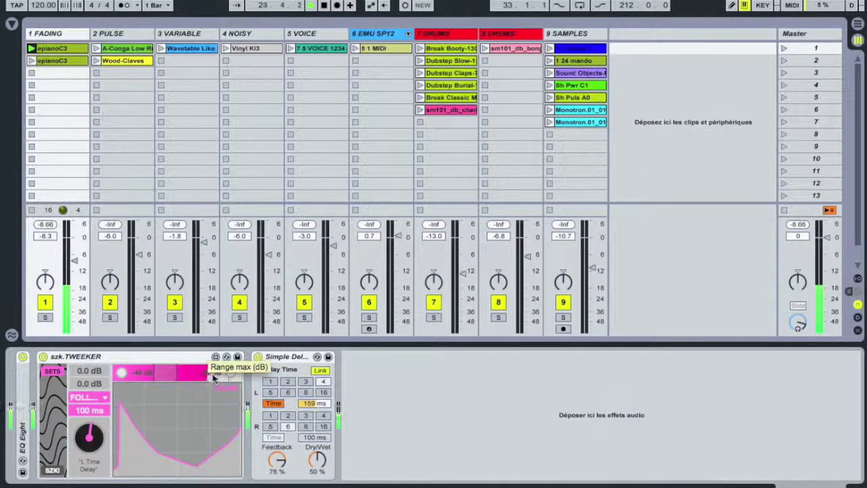
left_click_drag(177, 375, 161, 381)
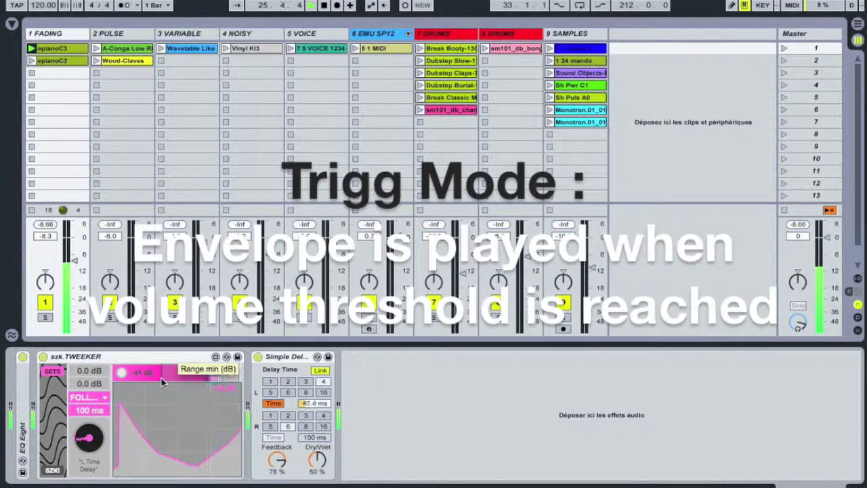
Switch szk.TWEEKER from following the volume to TRIGG mode and change the envelope duration
left_click(105, 398)
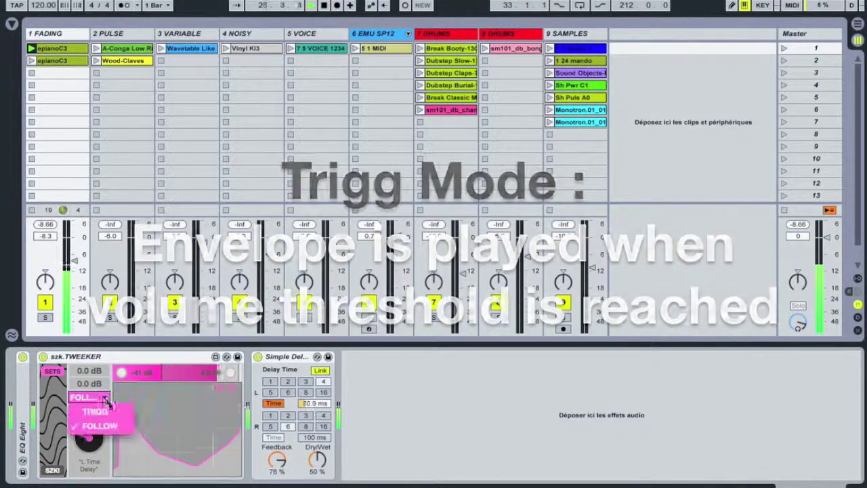
left_click(95, 411)
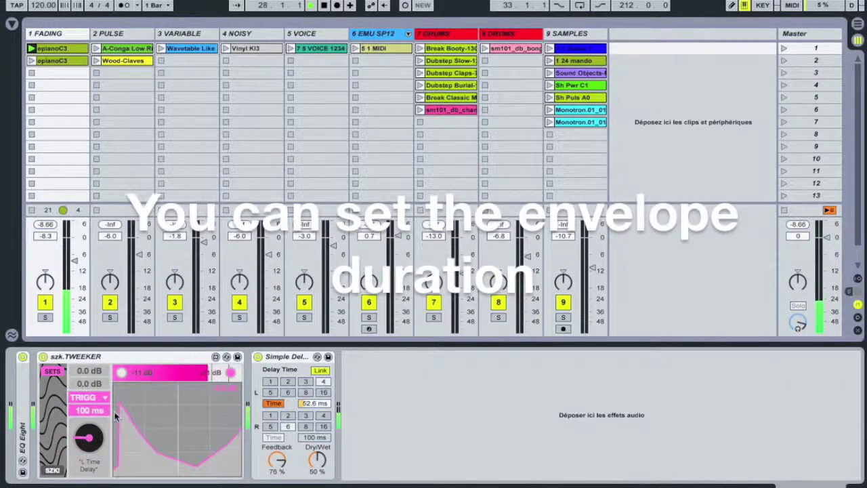
left_click_drag(97, 410, 97, 366)
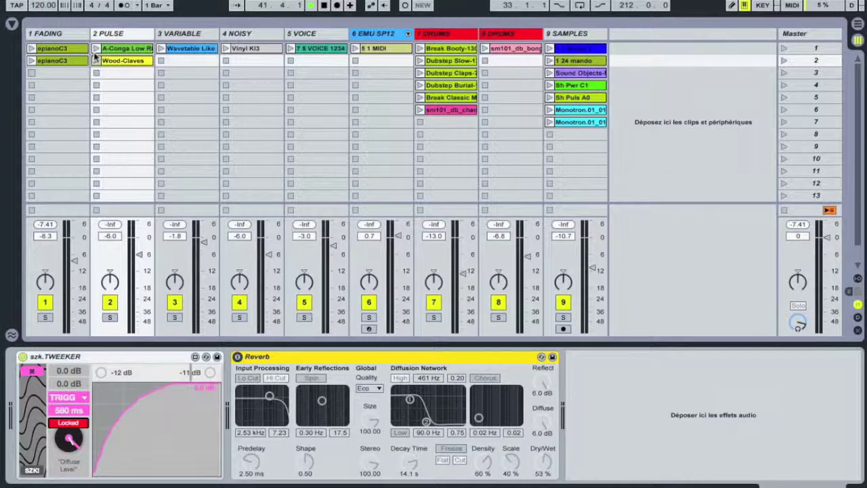
Play the A-Conga Low clip on the PULSE track and grip the Reverb's Diffuse level with szk.TWEEKER, locking the assignment
left_click(97, 48)
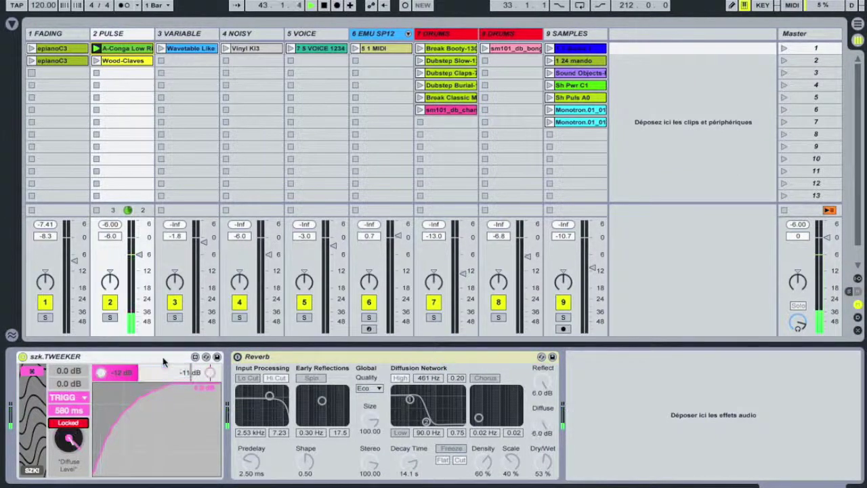
left_click(68, 423)
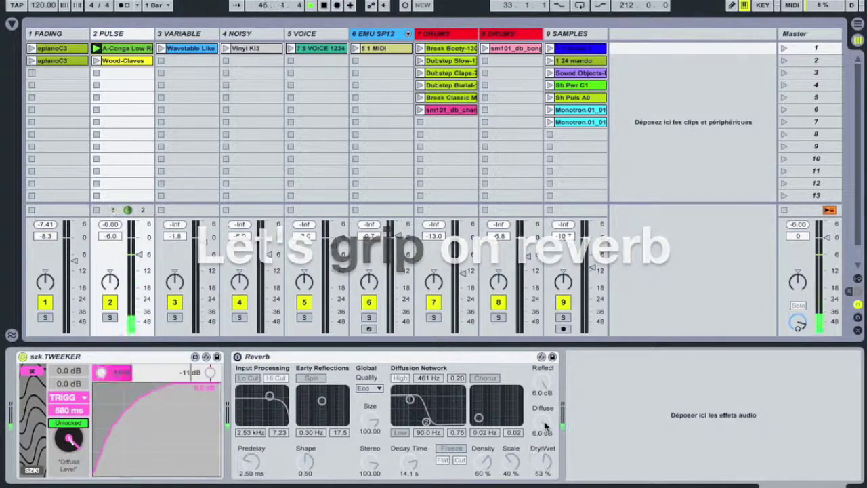
left_click(544, 464)
left_click(545, 429)
left_click(541, 381)
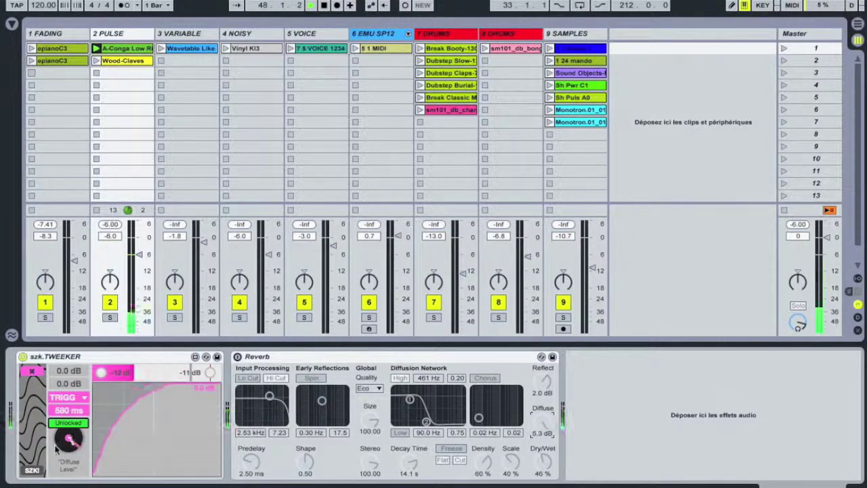
left_click(70, 425)
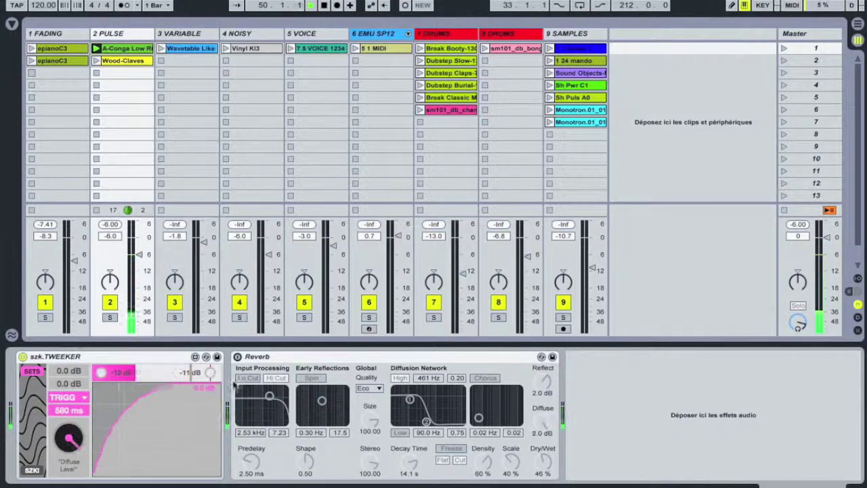
Turn on the Reverb and launch the Wood-Claves clip on the PULSE track
left_click(237, 357)
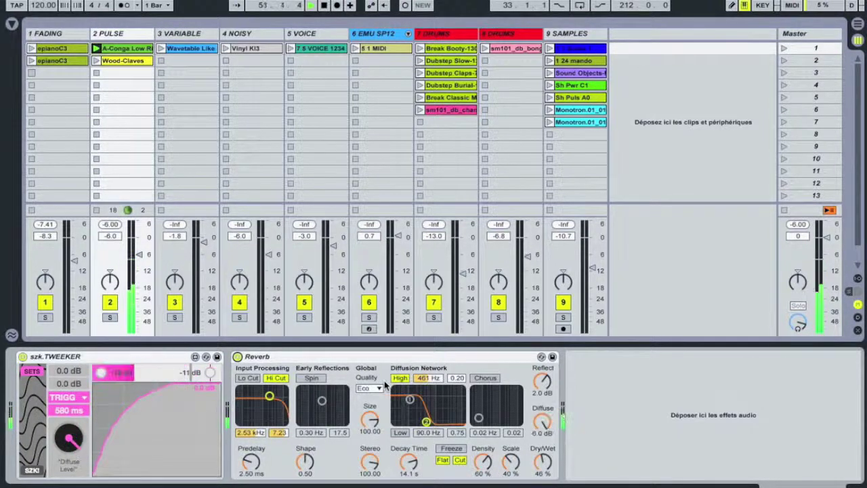
left_click(96, 61)
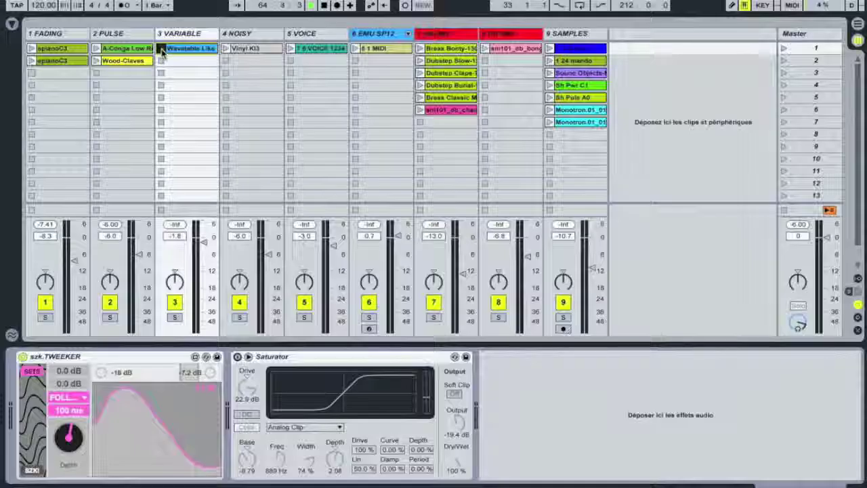
Launch the Wavetable Like clip on the VARIABLE track, view its waveform, and return to the track's devices
left_click(161, 49)
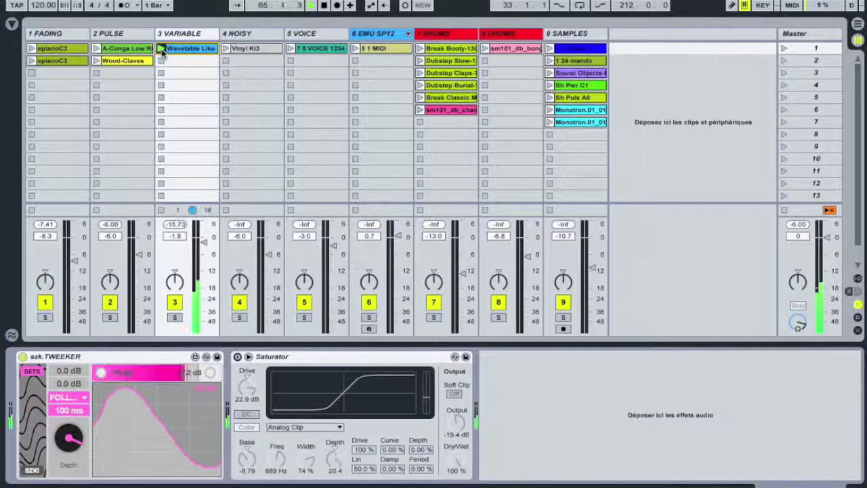
left_click(183, 50)
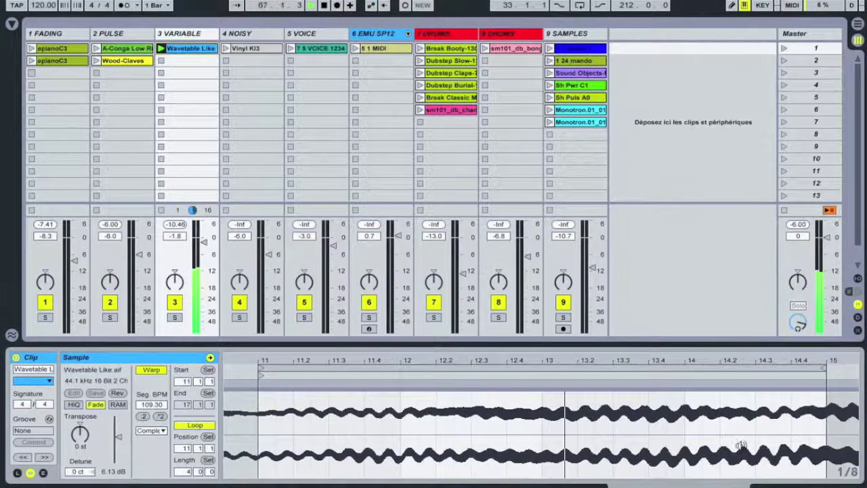
key("shift+Tab")
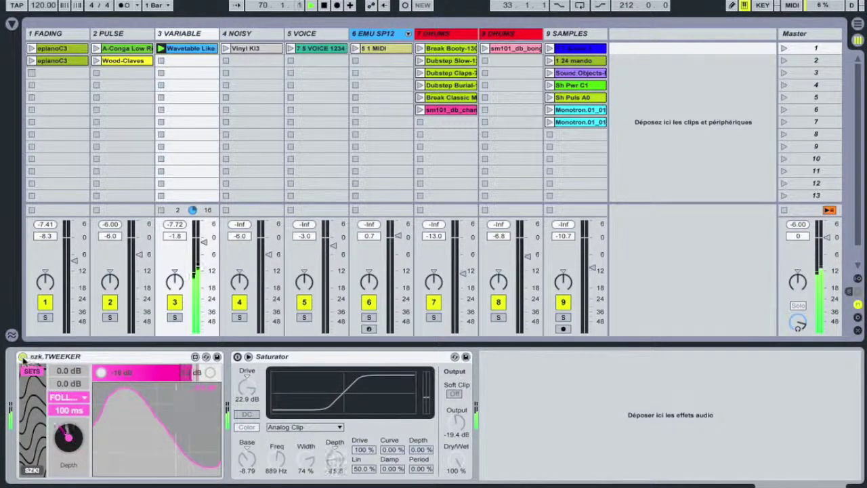
Turn on the Saturator and szk.TWEEKER on the VARIABLE track, and redraw the envelope controlling the Saturator's Depth
left_click(237, 356)
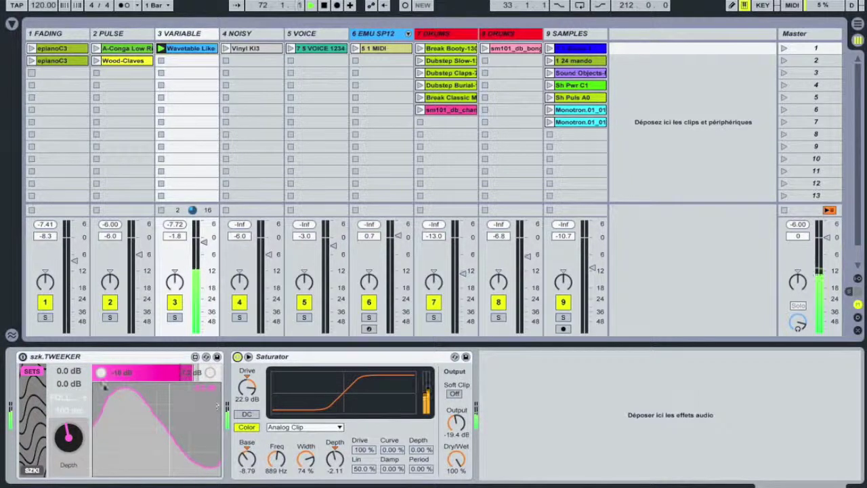
left_click(22, 357)
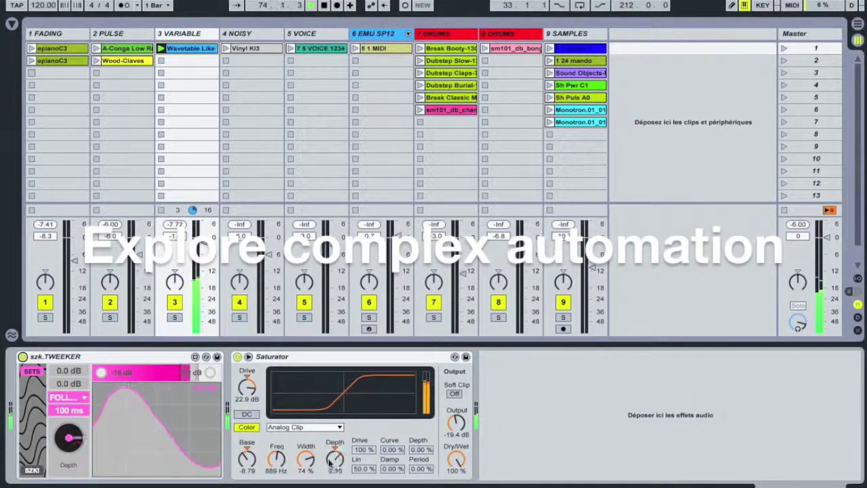
mouse_move(96, 427)
left_mouse_down()
mouse_move(152, 470)
mouse_move(219, 404)
left_mouse_up()
mouse_move(96, 403)
left_mouse_down()
mouse_move(163, 405)
mouse_move(215, 460)
left_mouse_up()
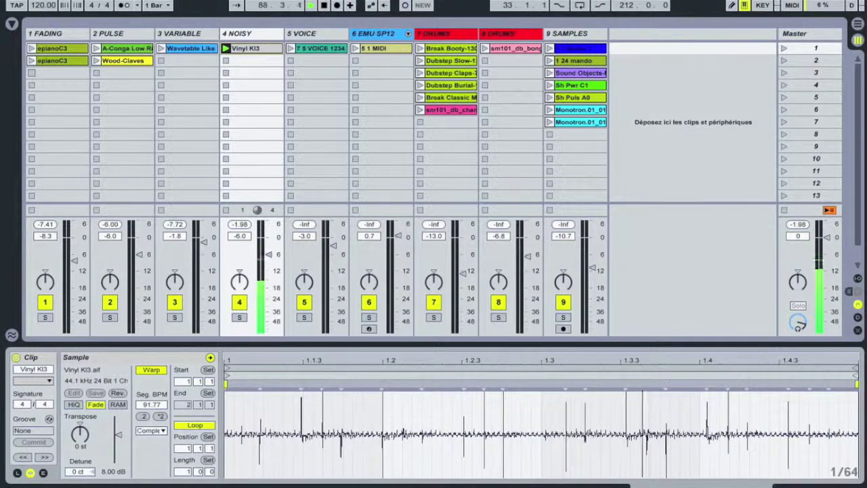
Show the NOISY track's devices and grip the Frequency Shifter's coarse frequency with szk.TWEEKER, locking the assignment
left_click(233, 45)
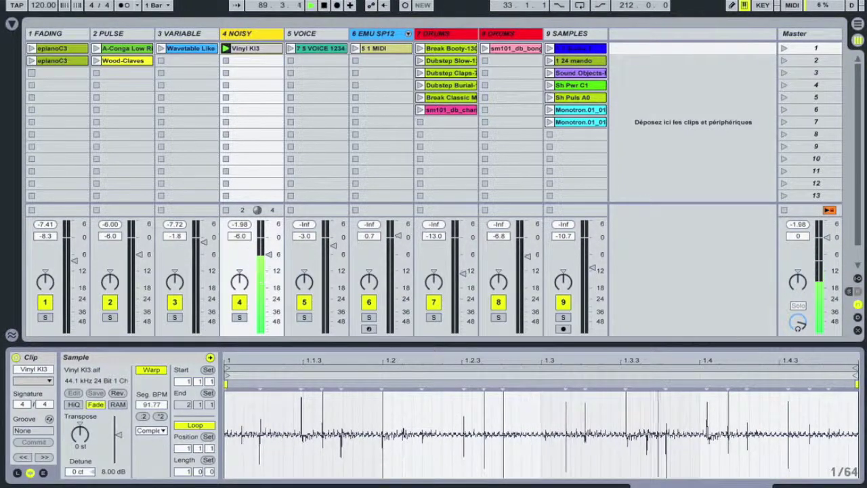
key("shift+Tab")
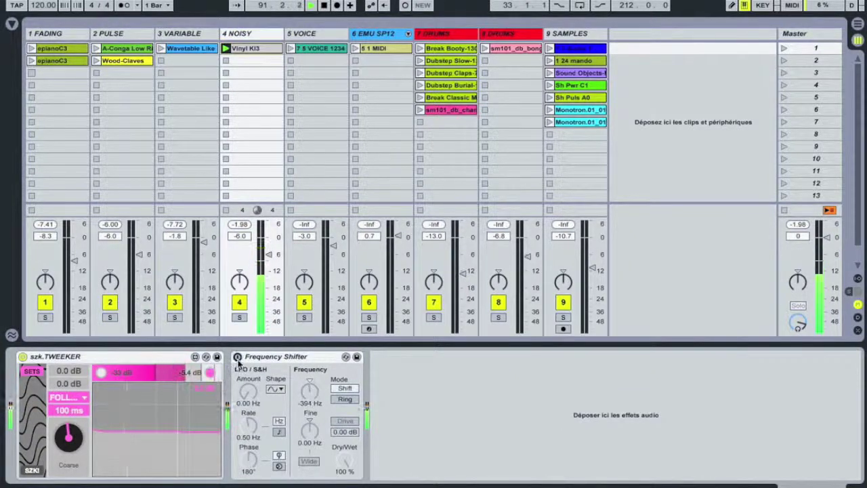
left_click(35, 375)
left_click(71, 423)
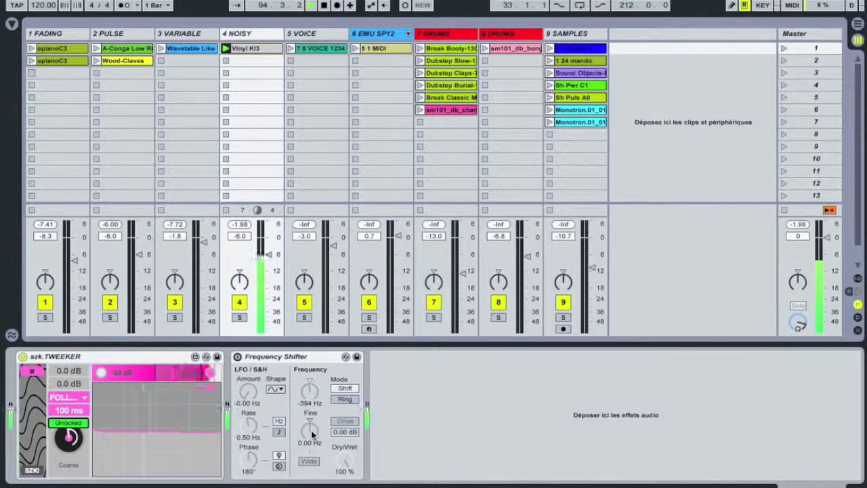
left_click(311, 390)
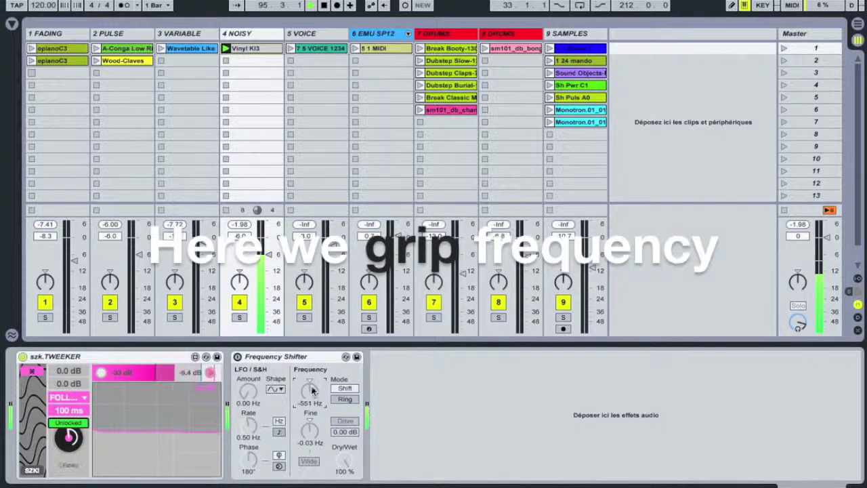
left_click(65, 424)
left_click(33, 372)
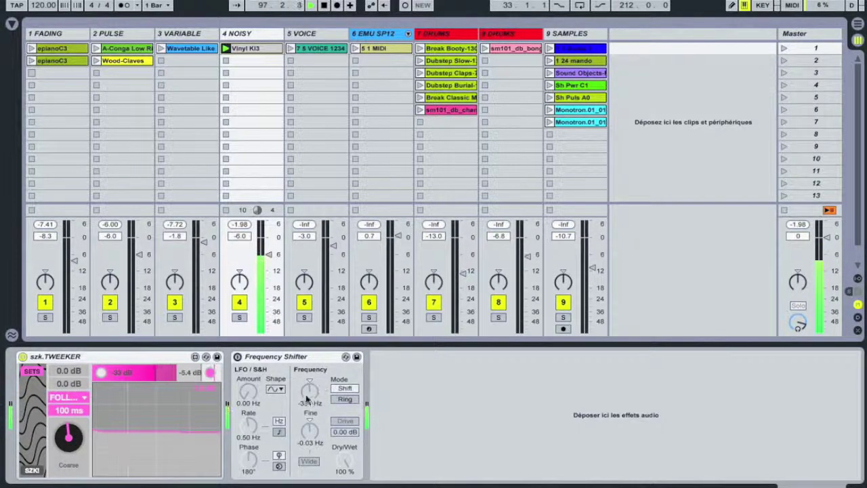
Turn on the Frequency Shifter and set the minimum of szk.TWEEKER's volume range to -52 dB
left_click(237, 357)
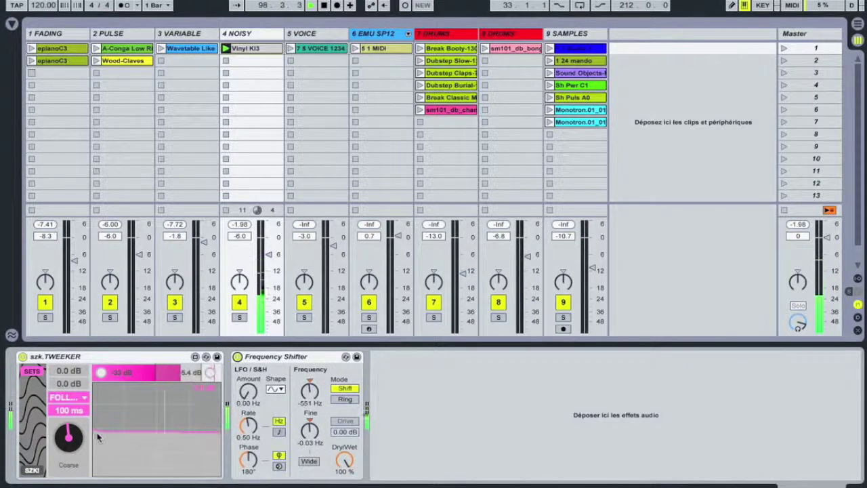
mouse_move(135, 378)
left_mouse_down()
mouse_move(201, 374)
mouse_move(124, 376)
left_mouse_up()
Draw a jagged, noisy envelope across the whole szk.TWEEKER graph to modulate the Frequency Shifter's coarse frequency
mouse_move(106, 414)
left_mouse_down()
mouse_move(138, 437)
mouse_move(156, 413)
left_mouse_up()
mouse_move(190, 438)
left_mouse_down()
mouse_move(204, 439)
mouse_move(182, 450)
left_mouse_up()
left_click(132, 414)
mouse_move(106, 451)
left_mouse_down()
mouse_move(124, 459)
mouse_move(138, 452)
mouse_move(110, 462)
mouse_move(119, 460)
left_mouse_up()
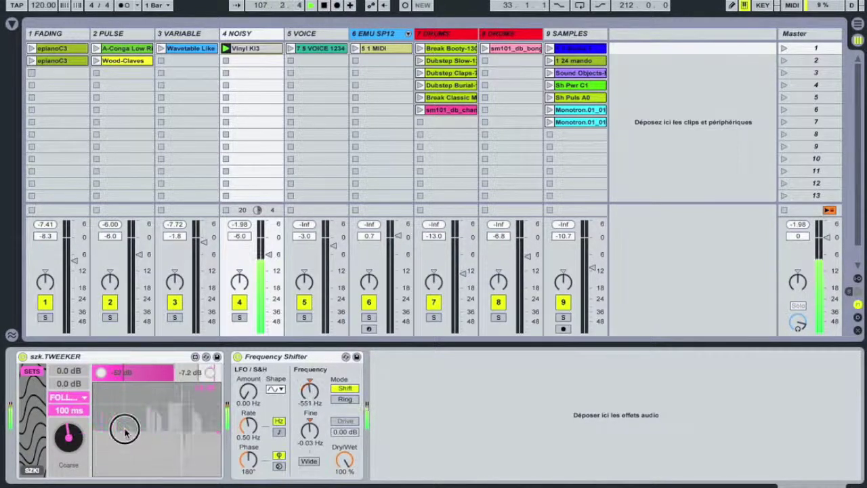
left_click(204, 418)
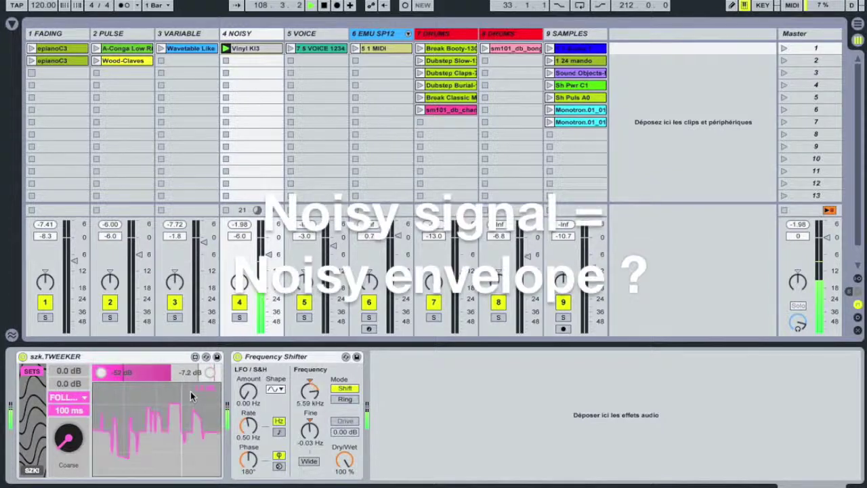
left_click_drag(170, 447, 146, 446)
left_click(102, 398)
left_click(97, 441)
left_click(167, 445)
left_click(180, 415)
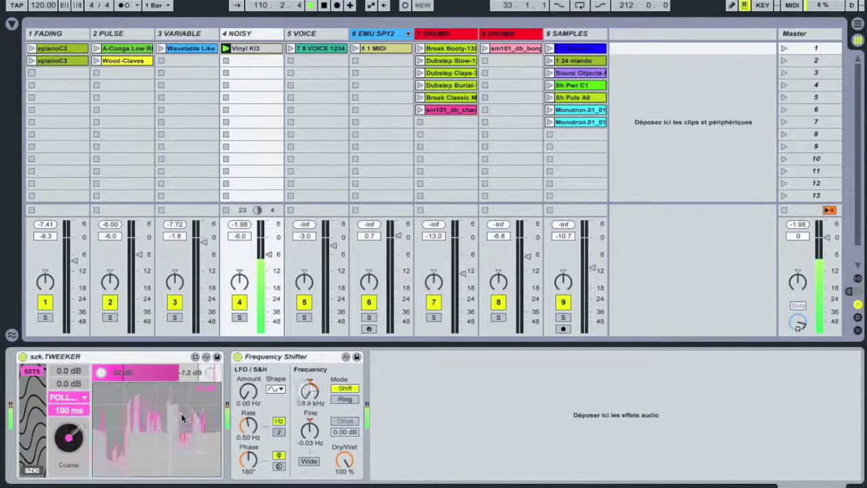
left_click(166, 458)
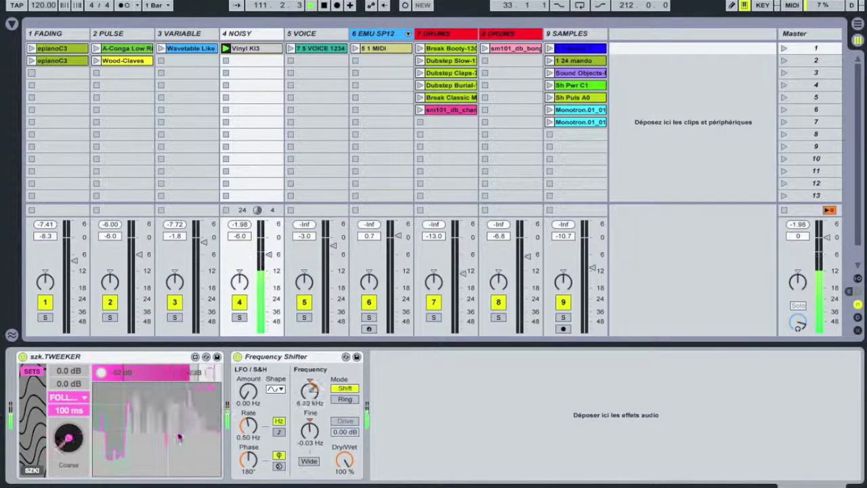
Complete the end of the jagged envelope in the NOISY track's szk.TWEEKER graph
left_click(209, 443)
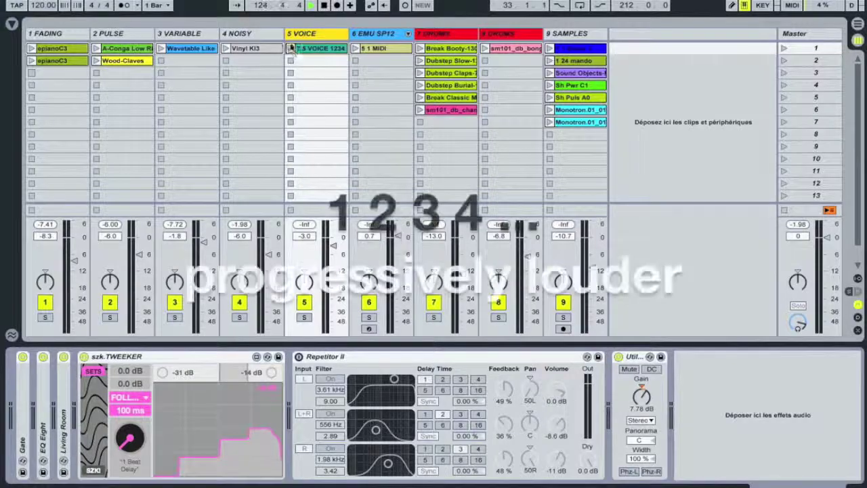
Play the VOICE 1234 clip through the activated Repetitor II and redraw the szk.TWEEKER envelope driving its beat delay
left_click(290, 49)
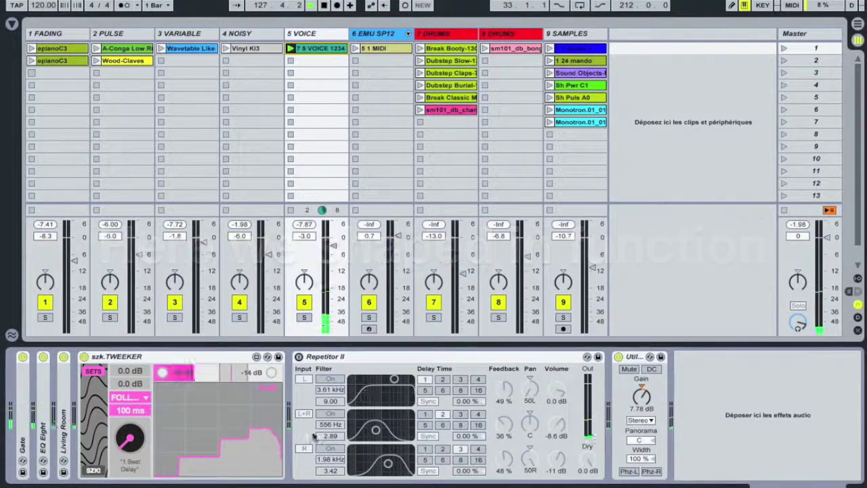
left_click(298, 357)
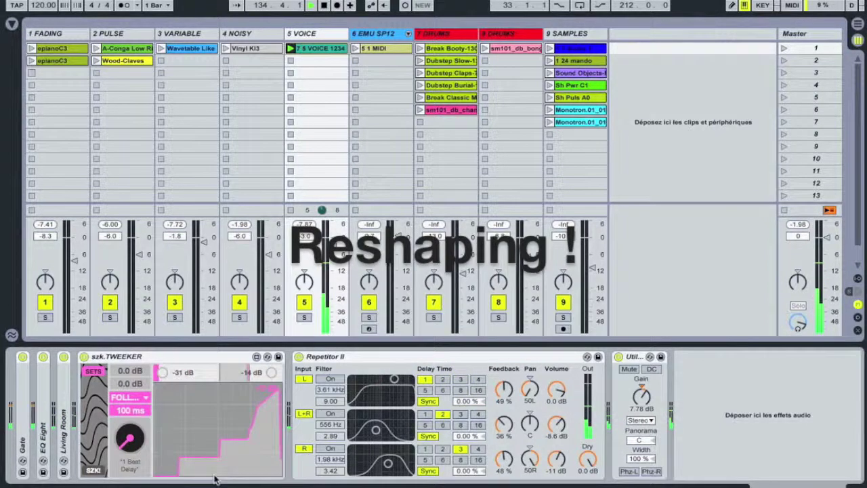
left_click_drag(157, 428, 194, 478)
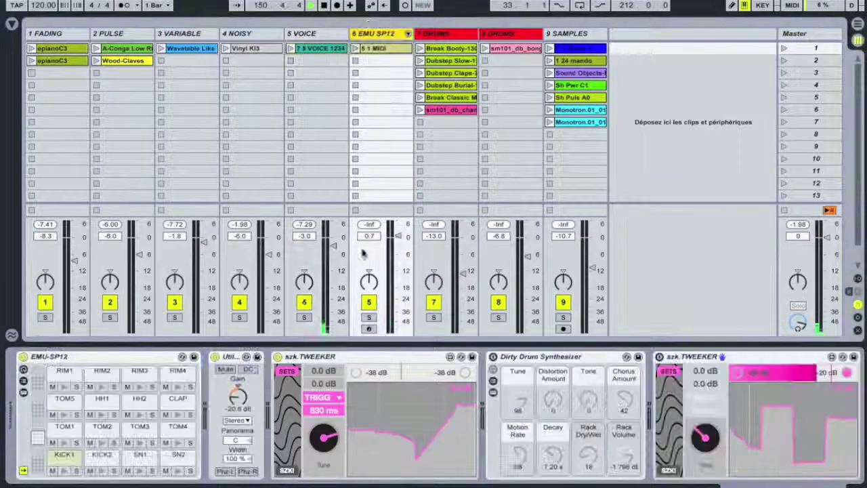
Arm the EMU SP12 track and grip the Dirty Drum Synthesizer's Tune with the first szk.TWEEKER in TRIGG mode, locking the assignment
left_click(369, 329)
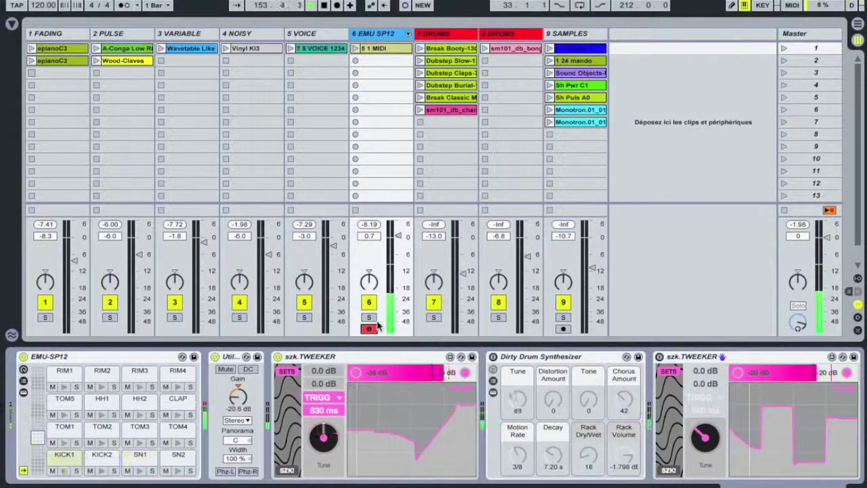
left_click(341, 398)
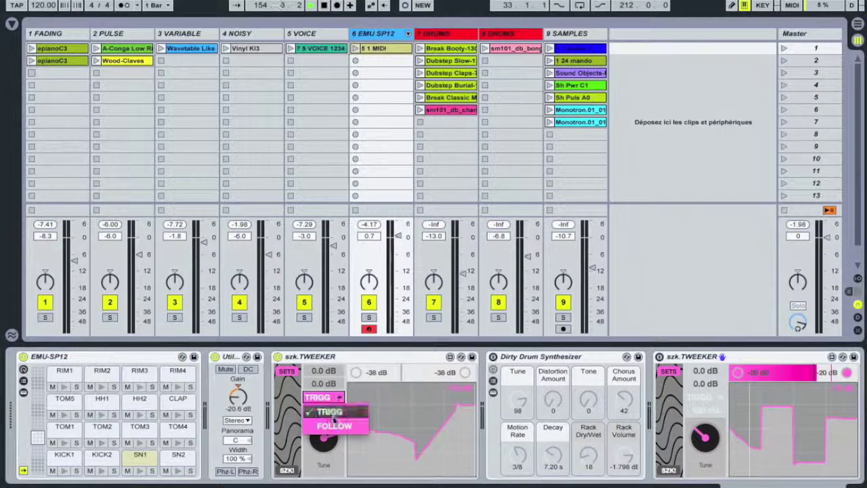
left_click(308, 403)
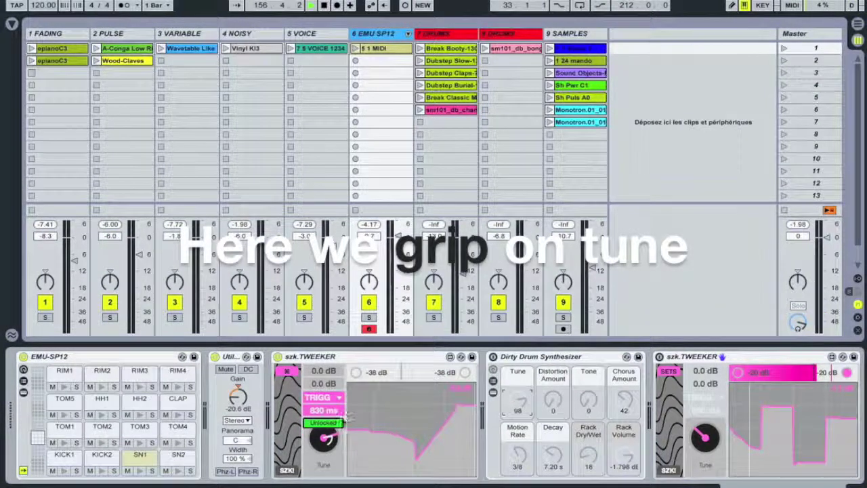
left_click(331, 424)
Play the EMU SP12 track's MIDI clip and compare the sound with the Dirty Drum Synthesizer off and on, leaving it on
left_click(493, 357)
left_click(355, 50)
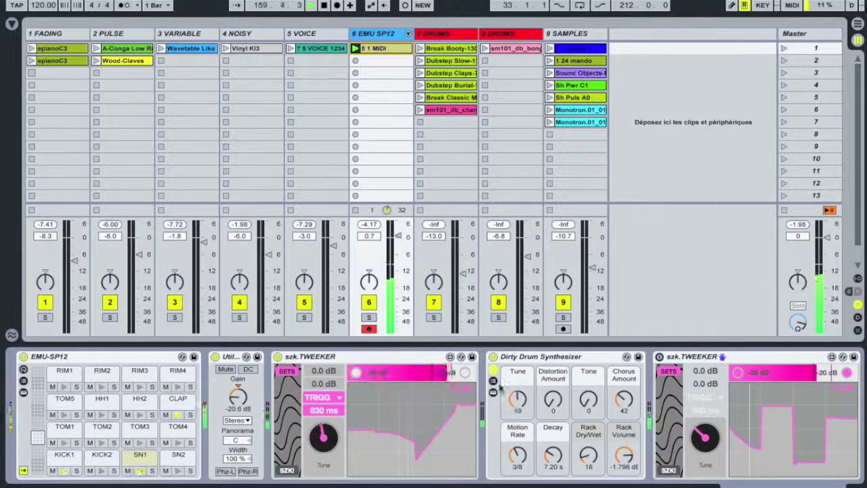
left_click(492, 357)
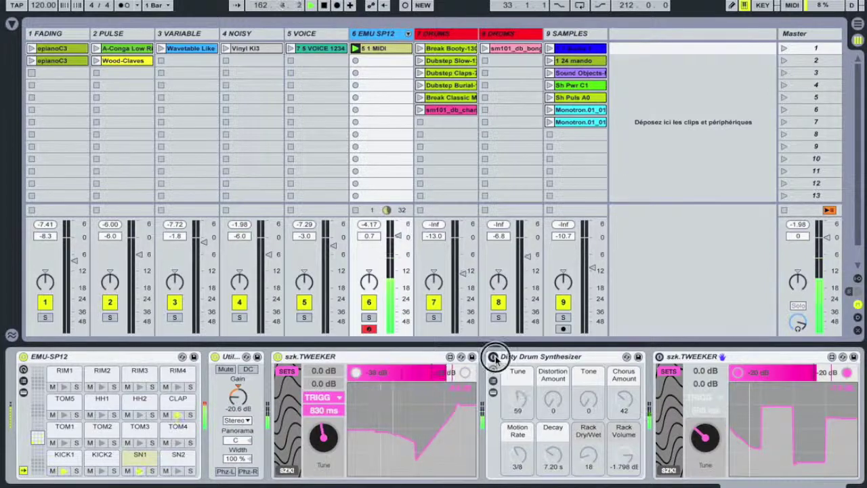
left_click(492, 357)
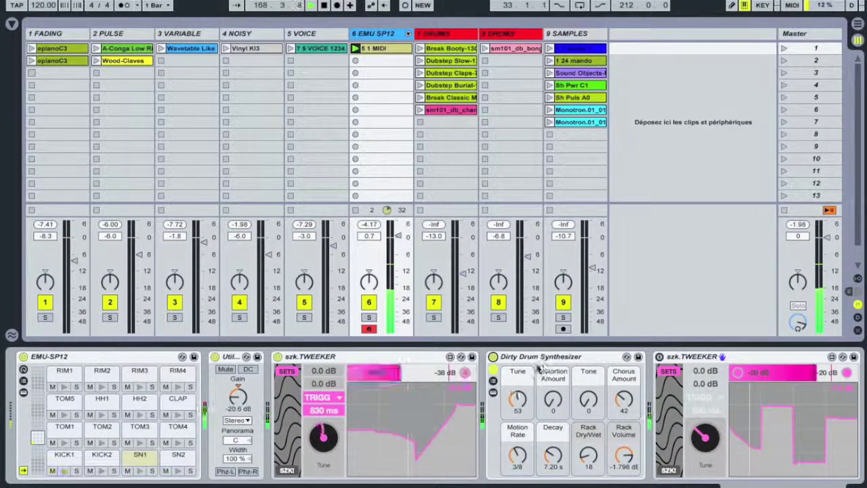
Redraw the first szk.TWEEKER envelope on the EMU SP12 track as a gradual fall with a sharp rise at the end
mouse_move(407, 470)
left_mouse_down()
mouse_move(397, 455)
mouse_move(461, 395)
mouse_move(471, 399)
left_mouse_up()
mouse_move(354, 429)
left_mouse_down()
mouse_move(465, 466)
mouse_move(305, 383)
left_mouse_up()
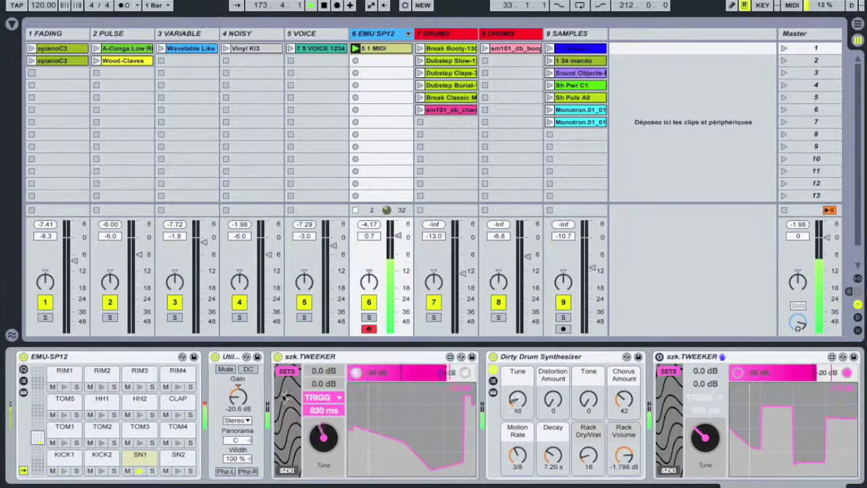
left_click(286, 371)
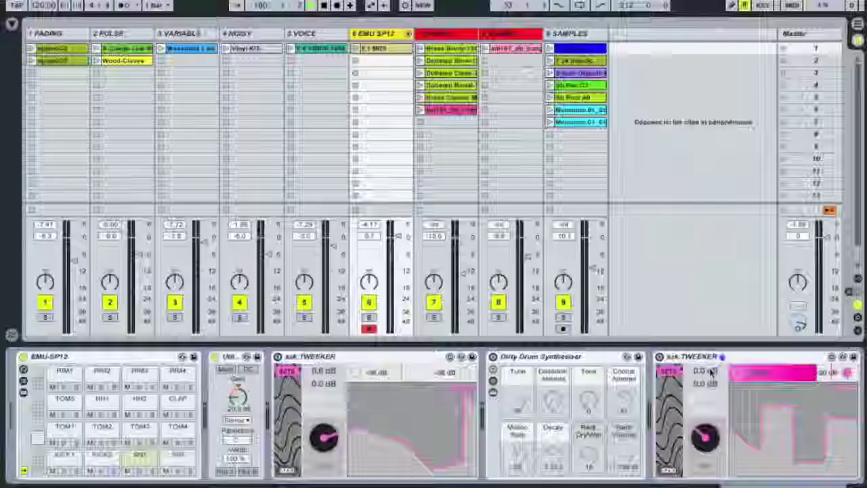
Grip the Tune of Loop Metal Needle on the SAMPLES track with the EMU SP12 track's second szk.TWEEKER, locking the assignment
left_click(669, 371)
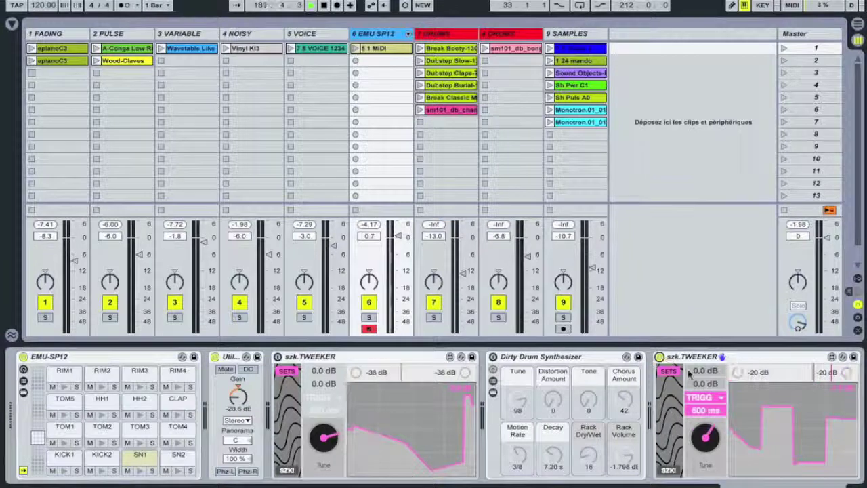
left_click(705, 422)
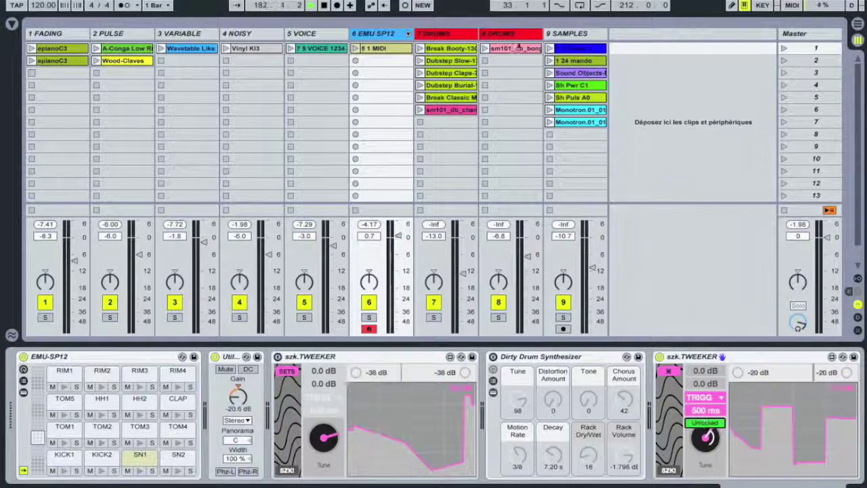
left_click(564, 33)
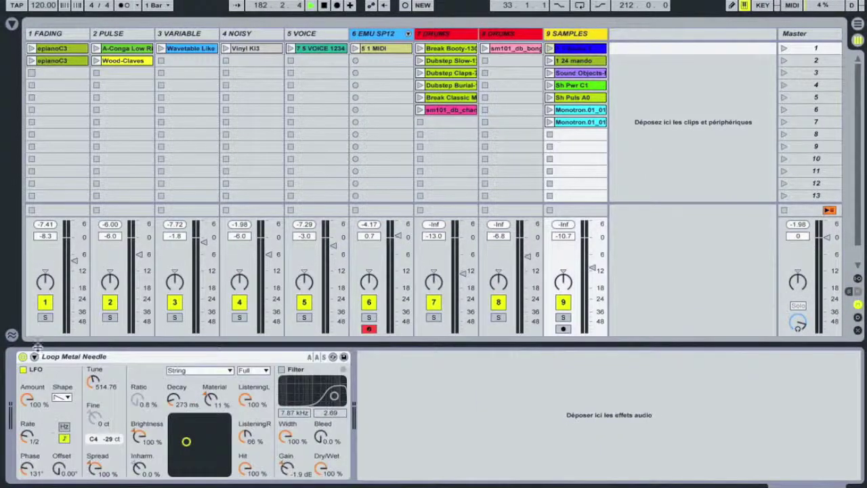
left_click(95, 382)
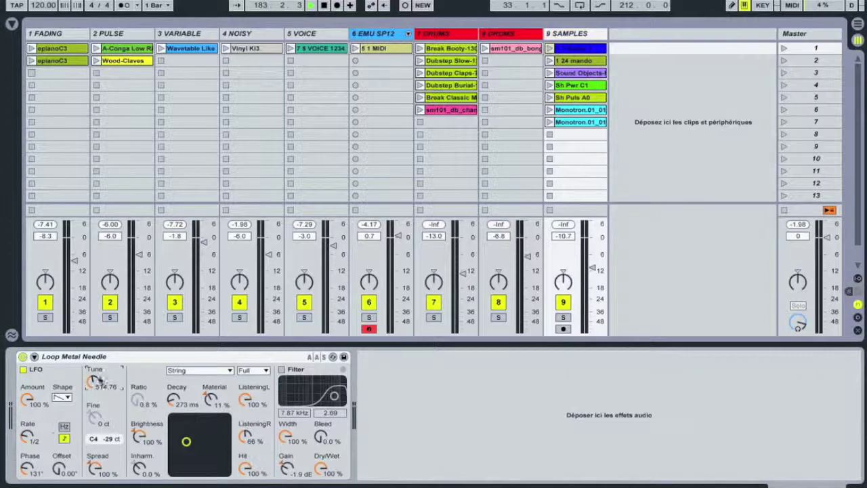
left_click(408, 36)
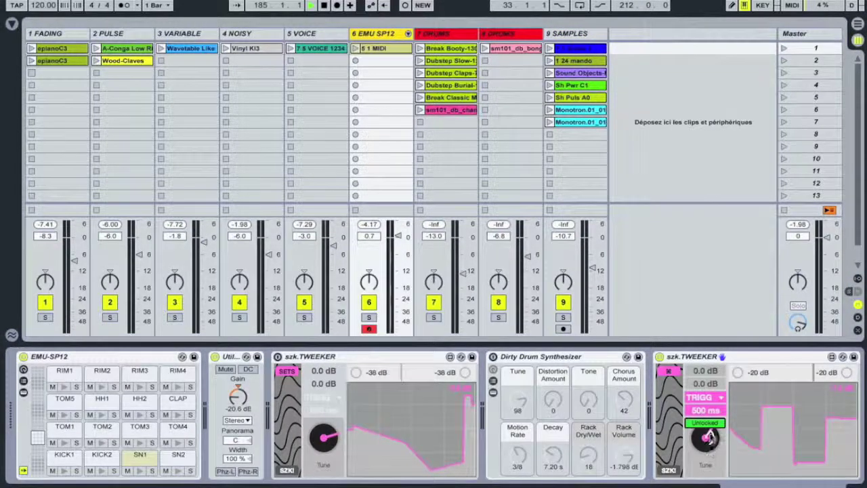
left_click(709, 438)
scroll(758, 438, "right", 2)
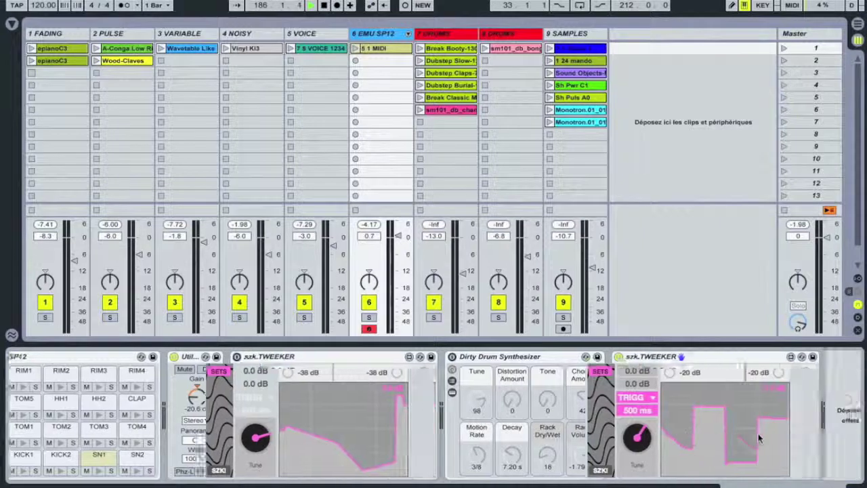
scroll(758, 437, "right", 1)
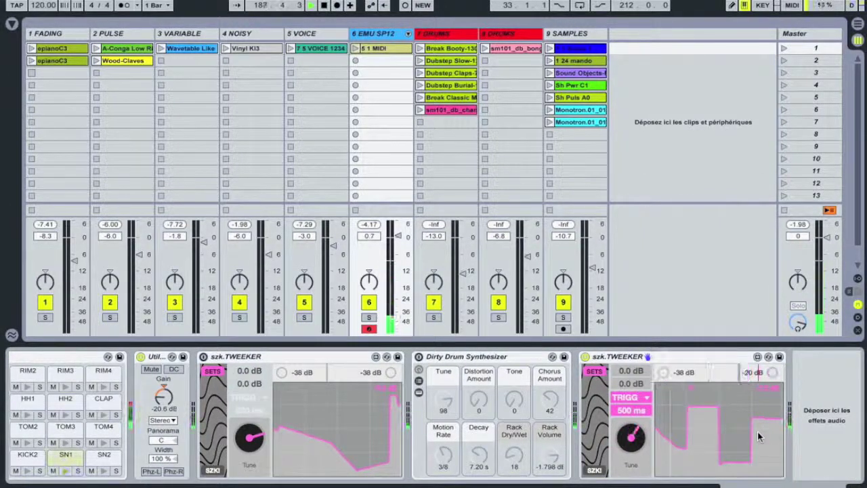
Play the scene 6 Monotron clip on the SAMPLES track with Loop Metal Needle bypassed, turning the device back on during playback
left_click(576, 36)
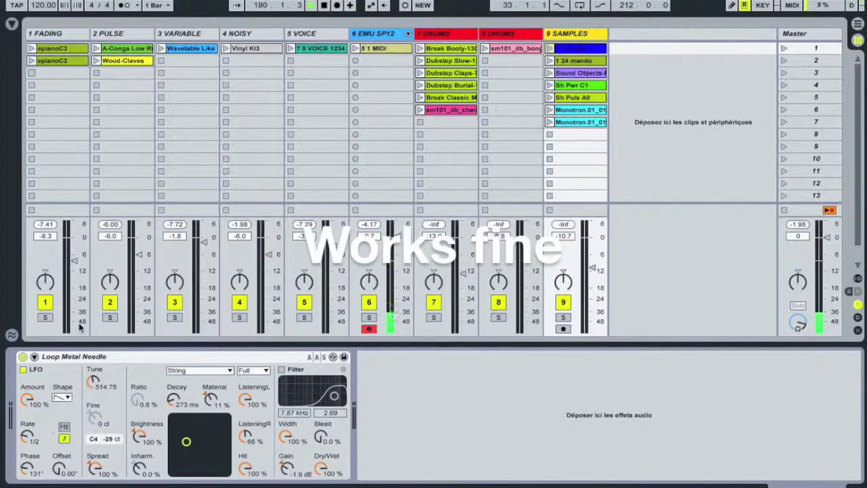
left_click(22, 357)
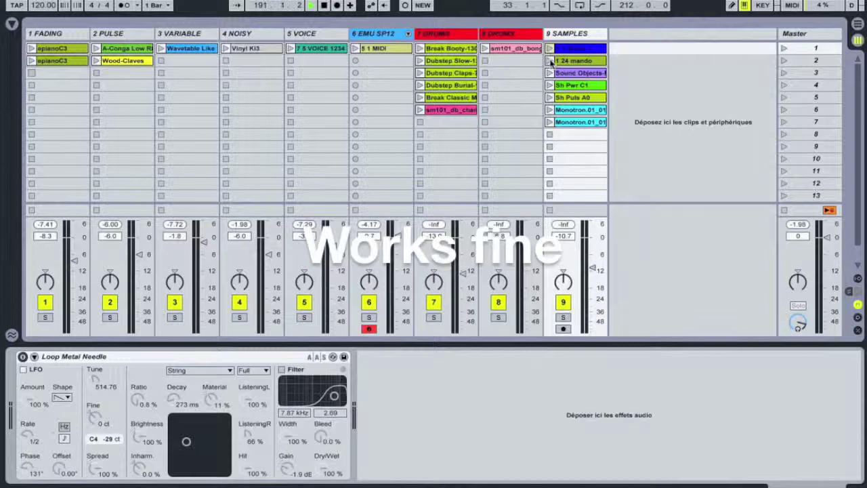
left_click(549, 110)
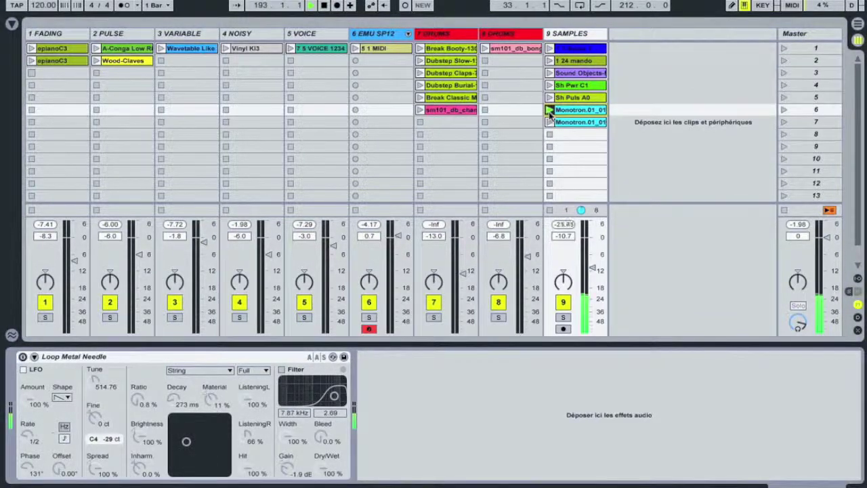
left_click(23, 357)
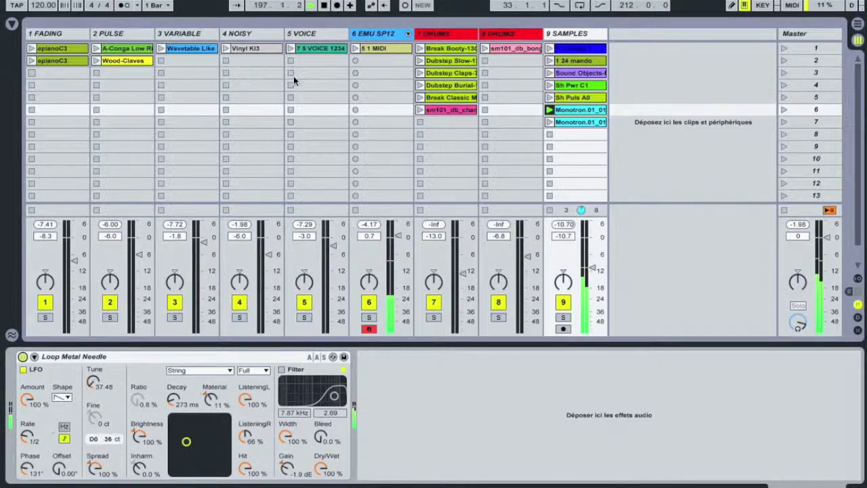
Play the EMU SP12 MIDI clip with the scene 7 Monotron clip, comparing the sound with Loop Metal Needle off and on
left_click(379, 109)
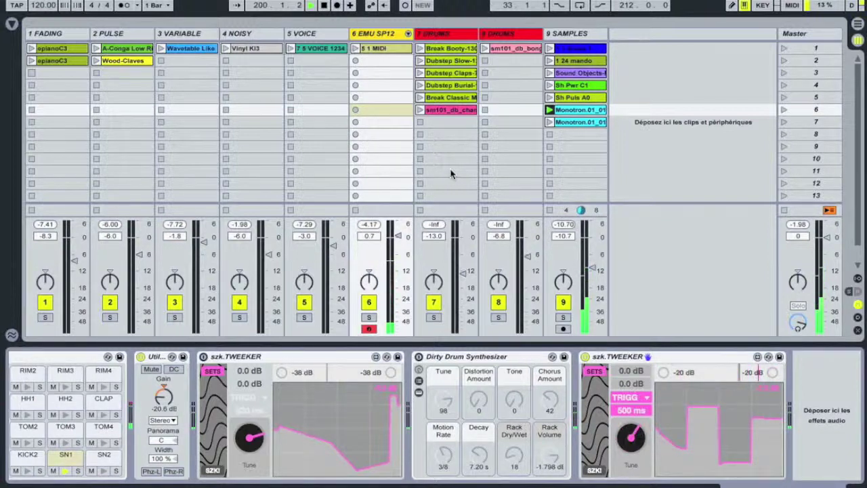
left_click(355, 49)
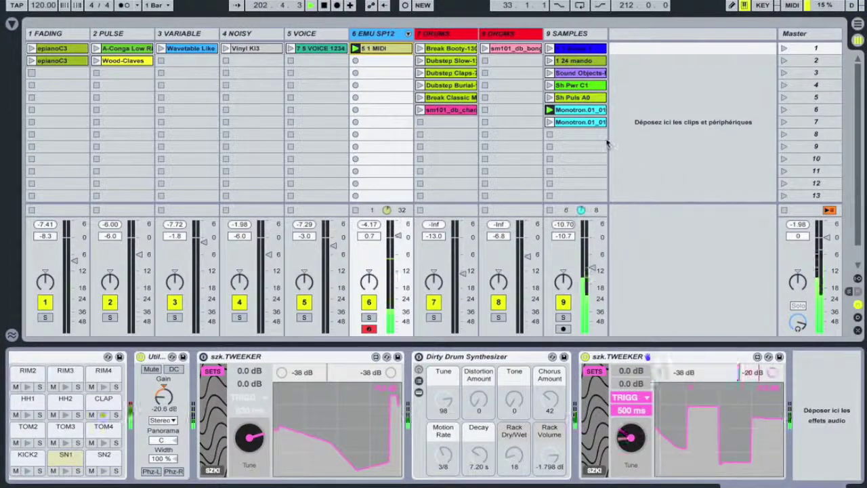
left_click(553, 121)
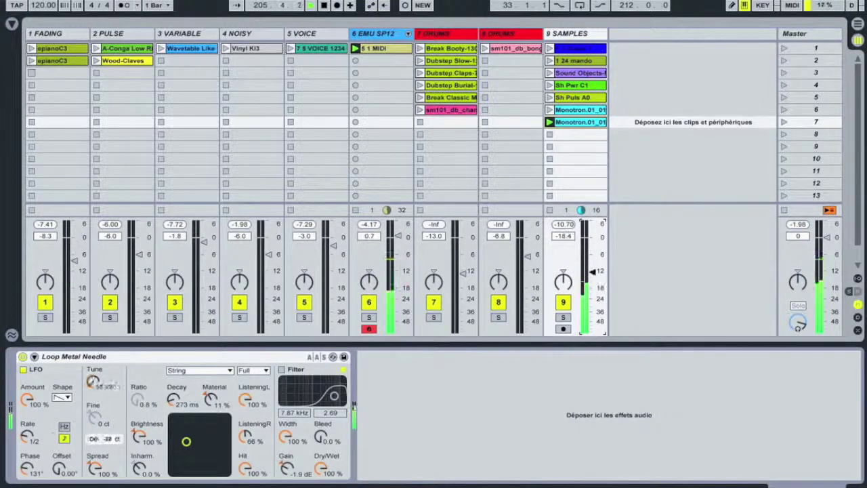
left_click(23, 357)
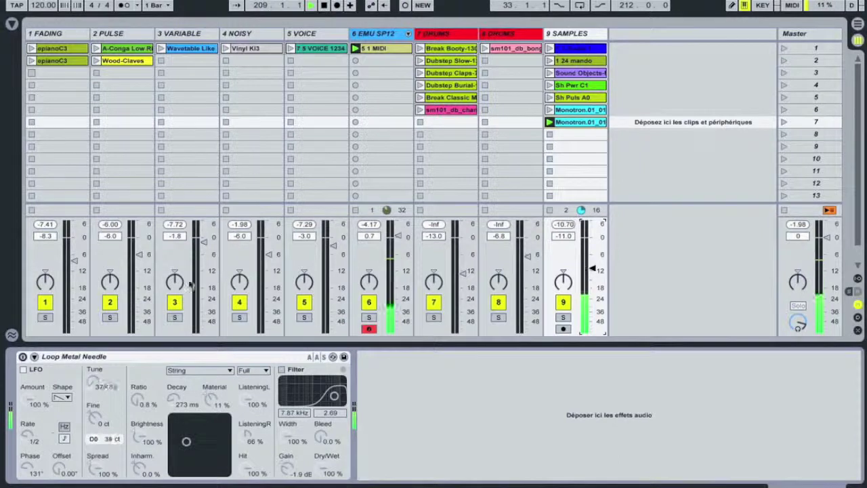
left_click(23, 357)
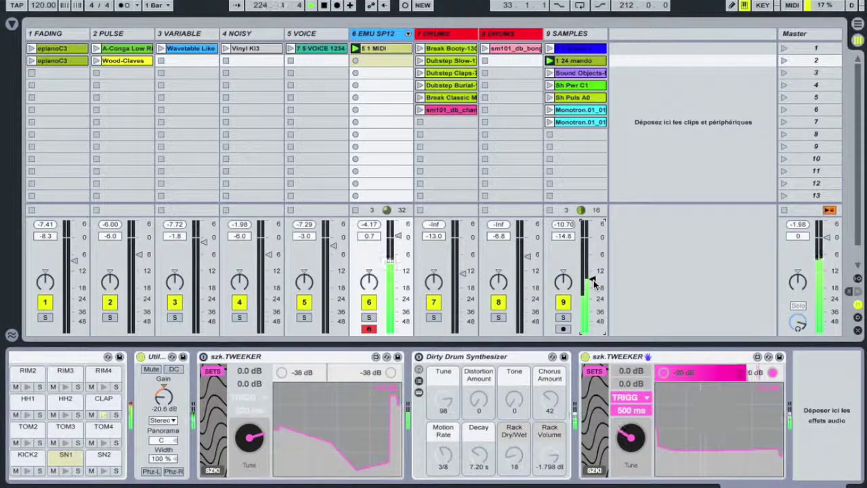
Redraw the second szk.TWEEKER envelope as a falling curve with a middle peak and low end, and play the scene 6 Monotron clip
mouse_move(657, 414)
left_mouse_down()
mouse_move(716, 444)
mouse_move(789, 428)
left_mouse_up()
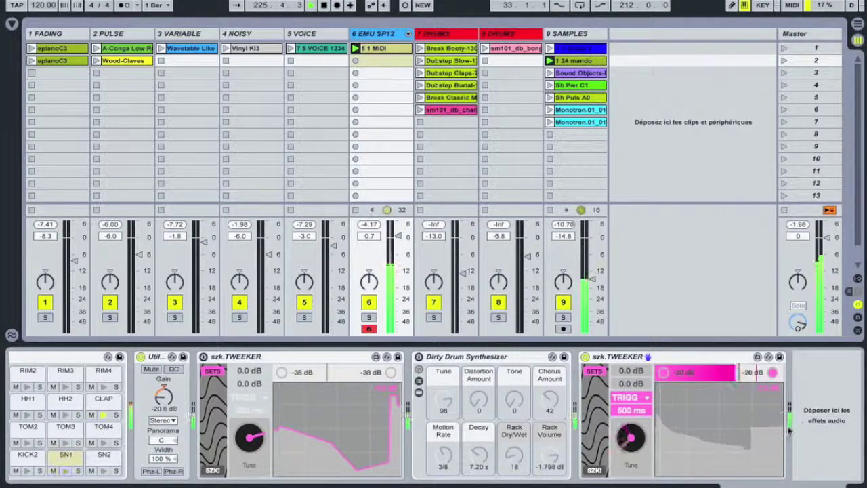
left_click_drag(753, 460, 784, 464)
mouse_move(691, 449)
left_mouse_down()
mouse_move(703, 418)
mouse_move(720, 447)
left_mouse_up()
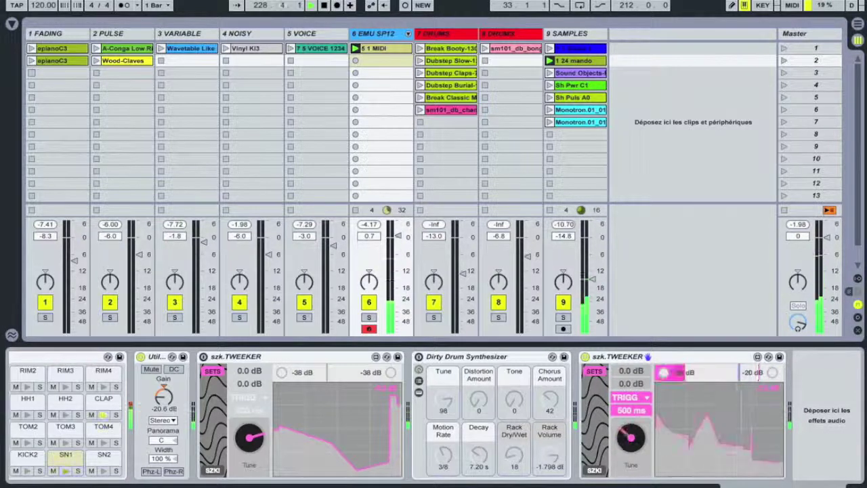
left_click(549, 110)
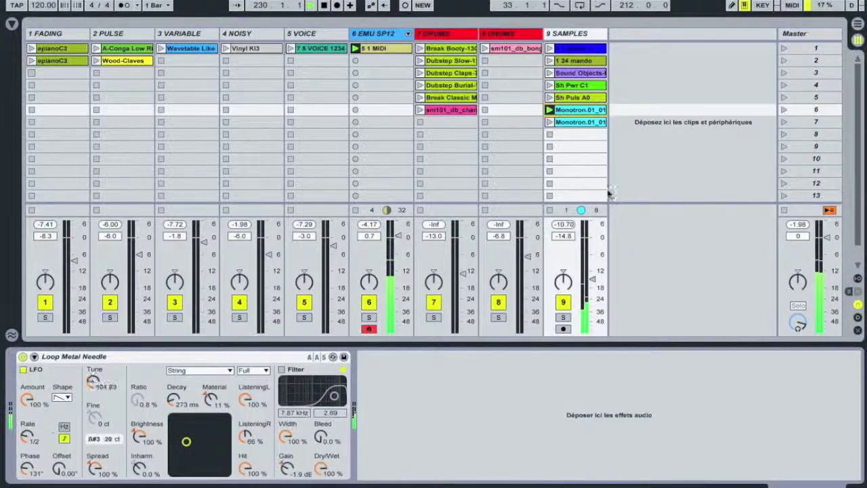
Turn on the first szk.TWEEKER and the Dirty Drum Synthesizer on the EMU SP12 track
left_click(367, 39)
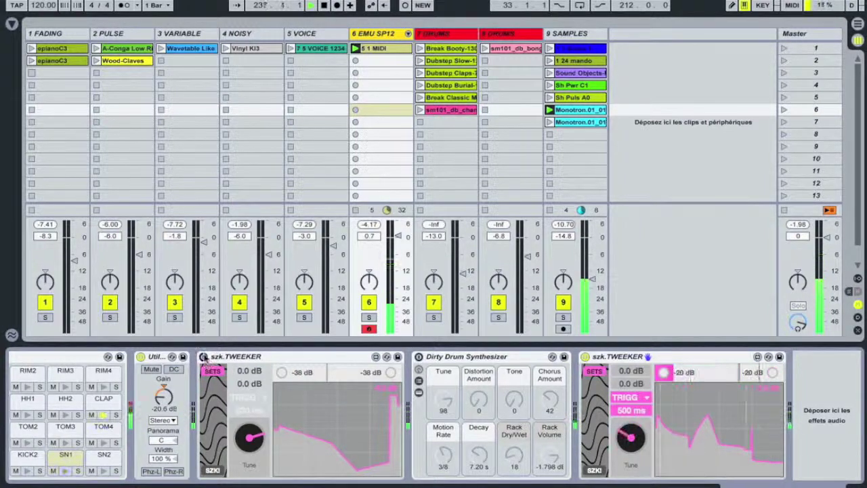
left_click(204, 357)
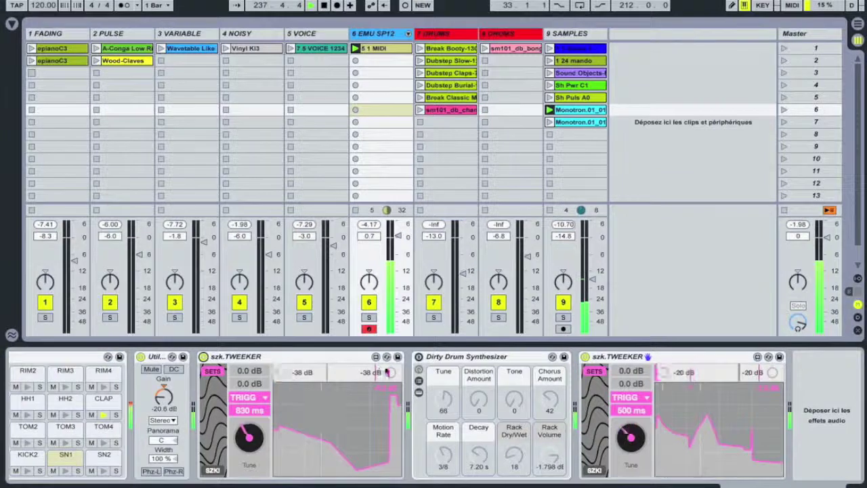
left_click(418, 357)
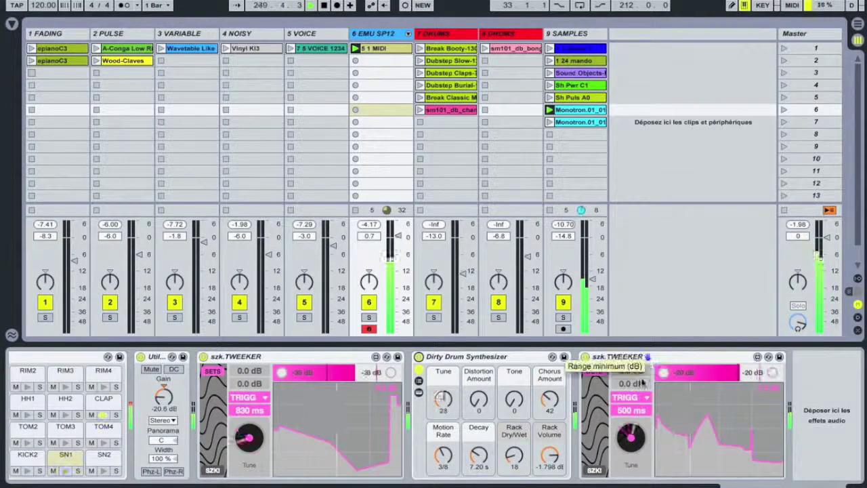
Switch the second szk.TWEEKER to FOLLOW with a -31 to -13 dB range, and redraw its envelope as a slope falling to a flat end
left_click(623, 397)
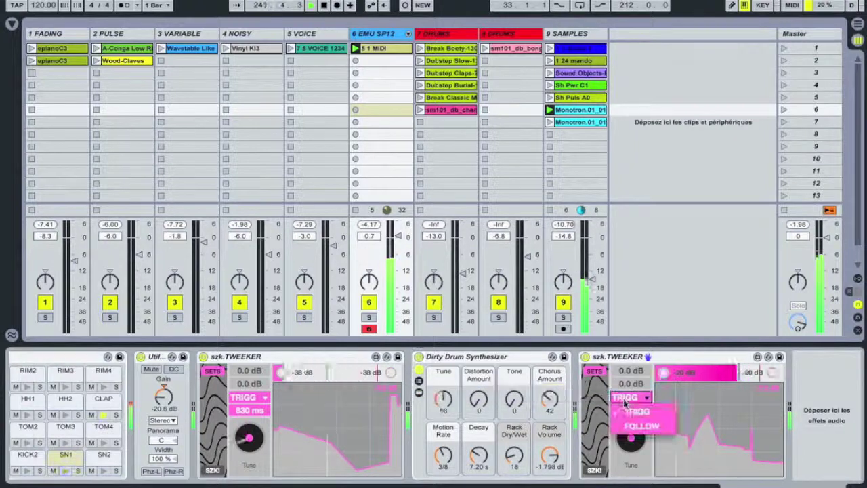
left_click(636, 425)
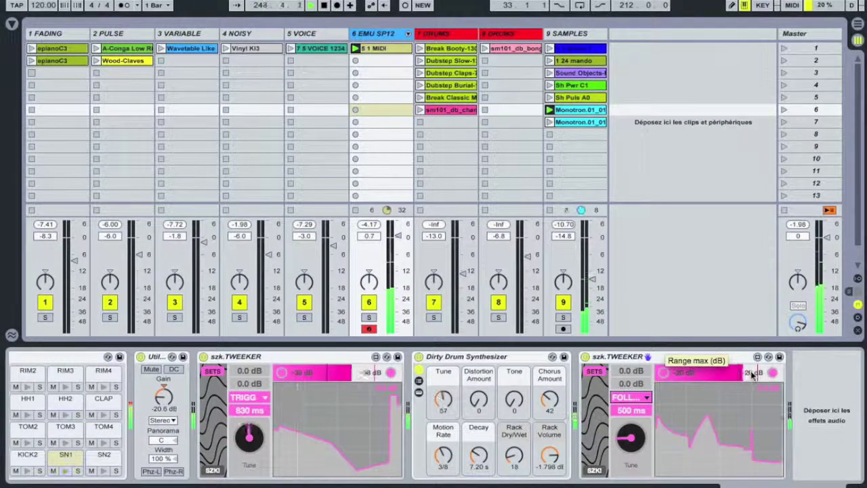
left_click_drag(714, 374, 720, 376)
mouse_move(667, 417)
left_mouse_down()
mouse_move(726, 454)
mouse_move(783, 455)
left_mouse_up()
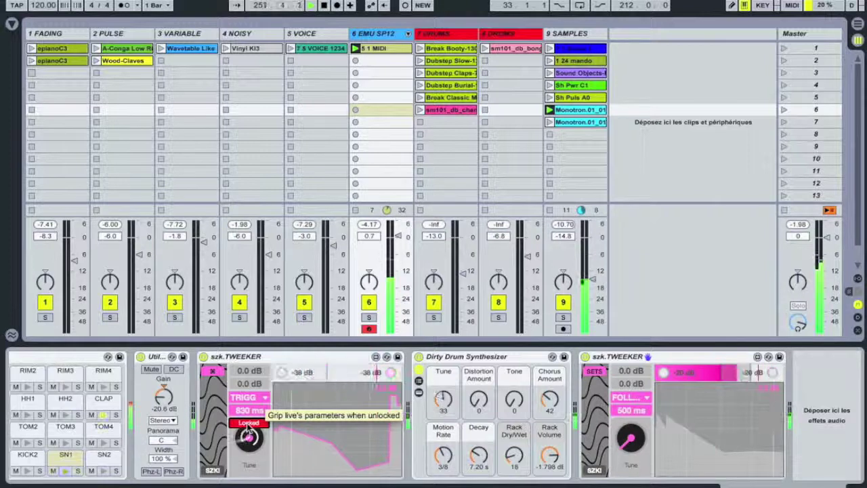
Unlock the first szk.TWEEKER's parameter grip and lock it again on Tune
left_click(249, 423)
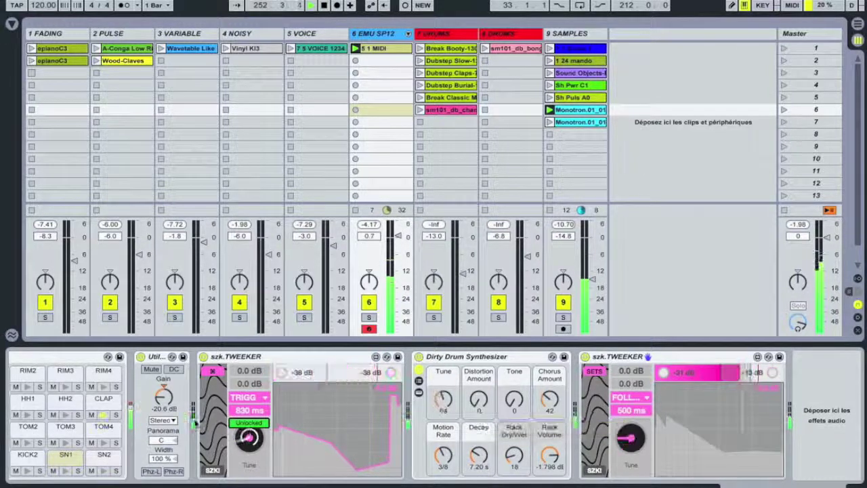
left_click(247, 426)
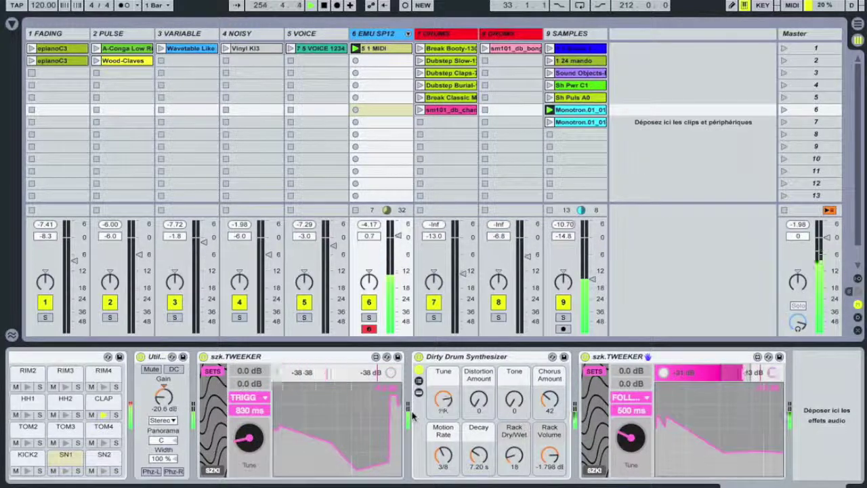
Stop the playing clips on the SAMPLES and EMU SP12 tracks
left_click(551, 135)
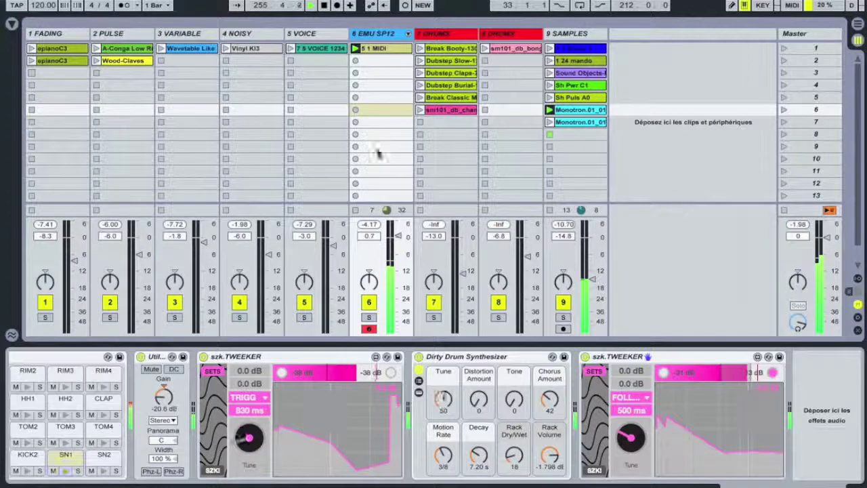
left_click(355, 210)
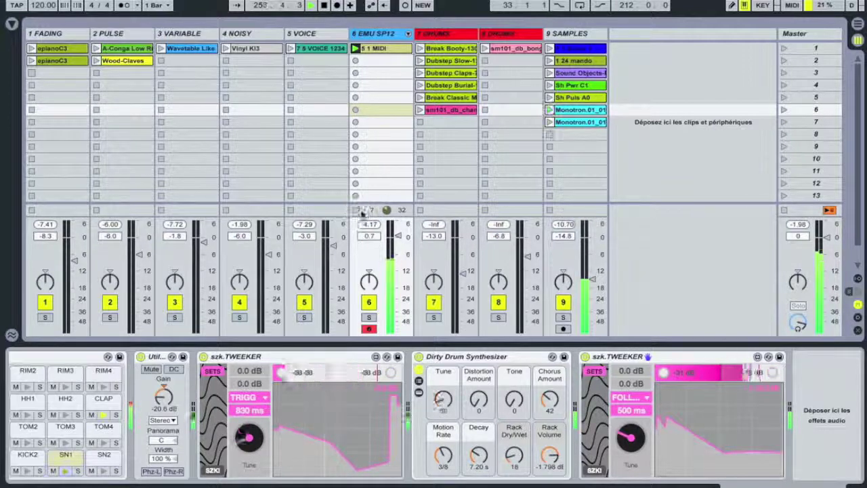